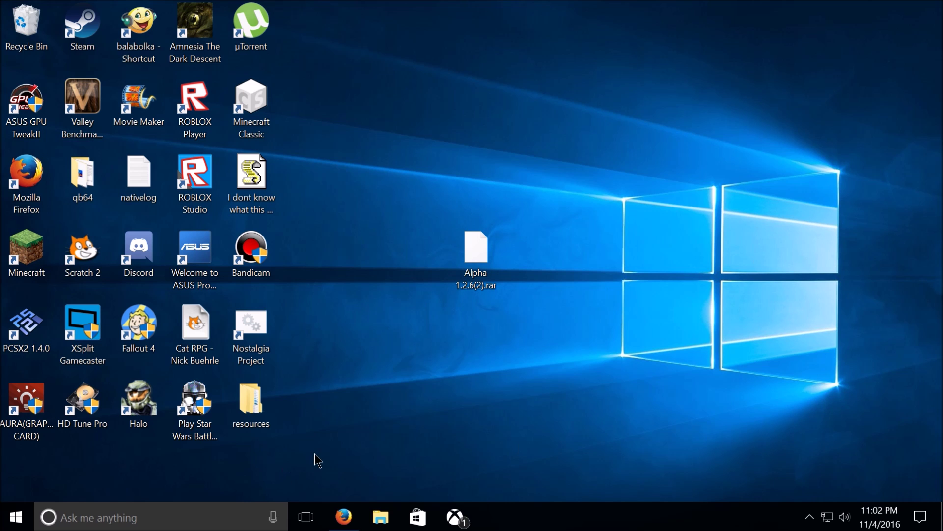
Restore the Alpha 1.2.6 forum thread in Firefox and switch to the Alpha 1.2.6(2) MediaFire page
click(343, 516)
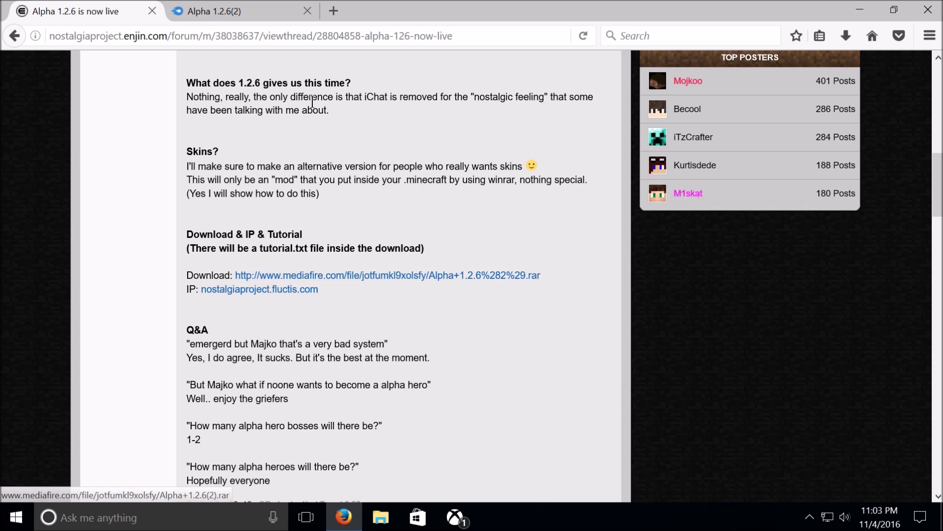
click(268, 9)
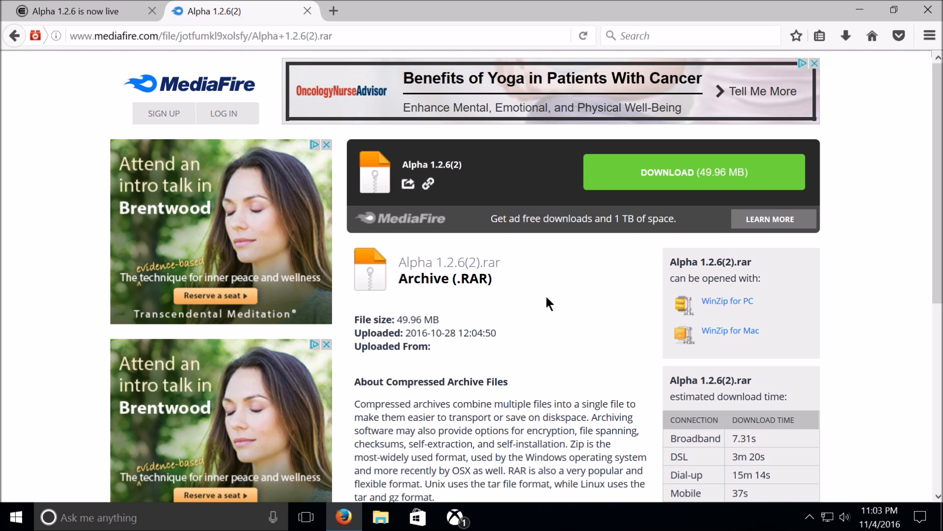
Minimize Firefox to show the desktop with Alpha 1.2.6(2).rar
click(871, 6)
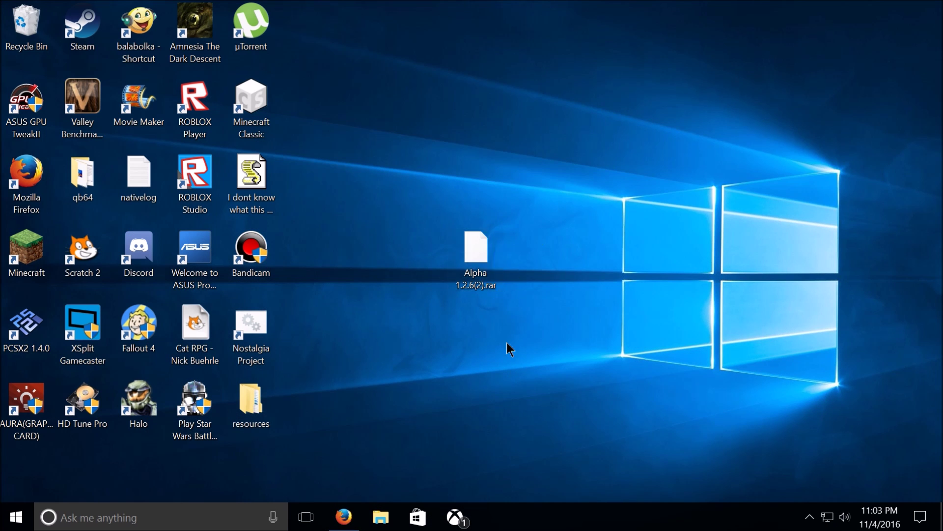
Open Alpha 1.2.6(2).rar in 7-Zip from its right-click menu
right_click(472, 238)
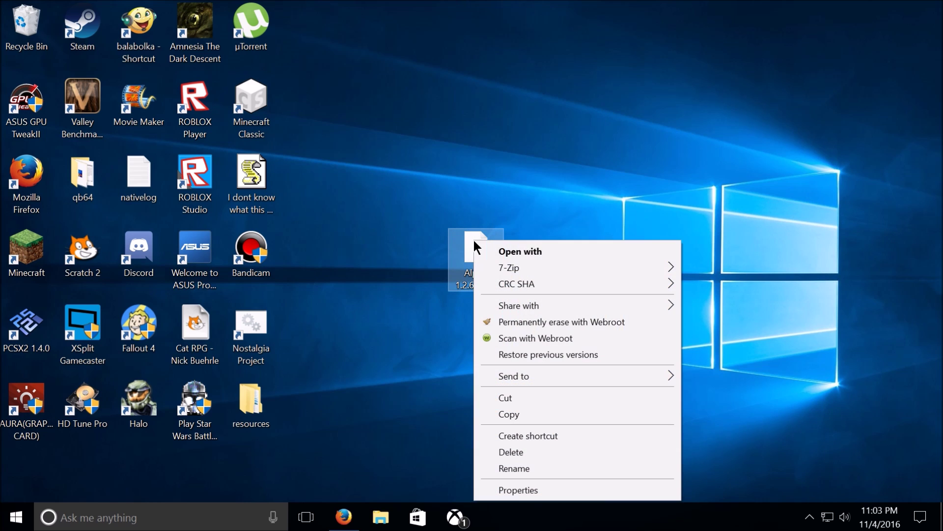
mouse_move(524, 264)
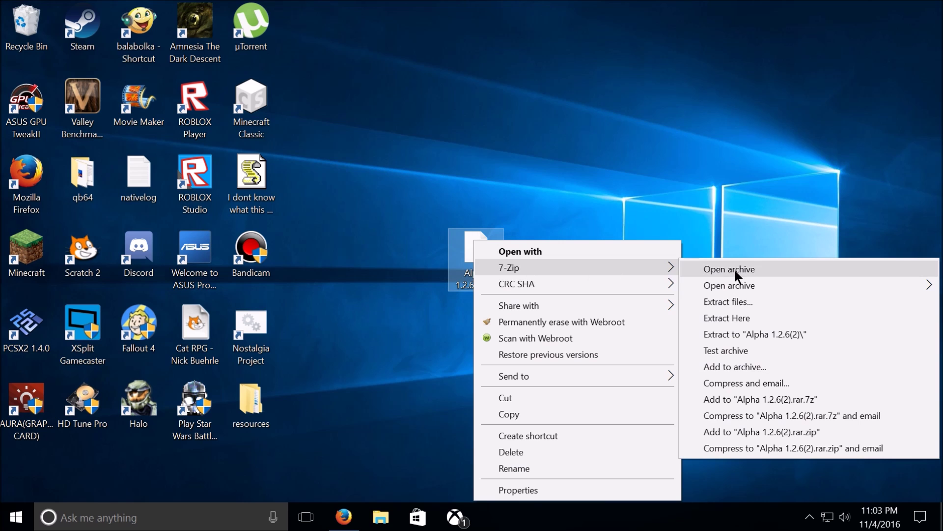
click(735, 270)
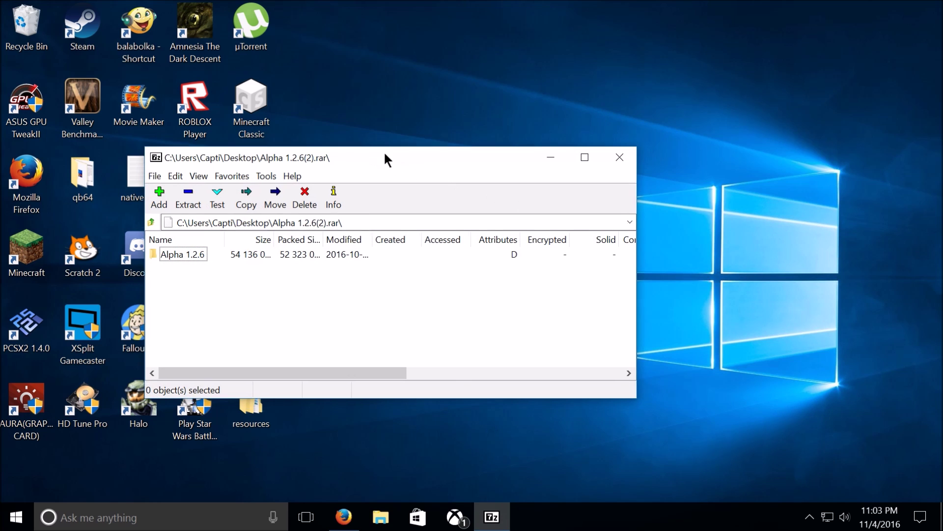
drag(383, 157, 735, 105)
Drag the Alpha 1.2.6 folder onto the desktop to extract it, then close 7-Zip
click(529, 208)
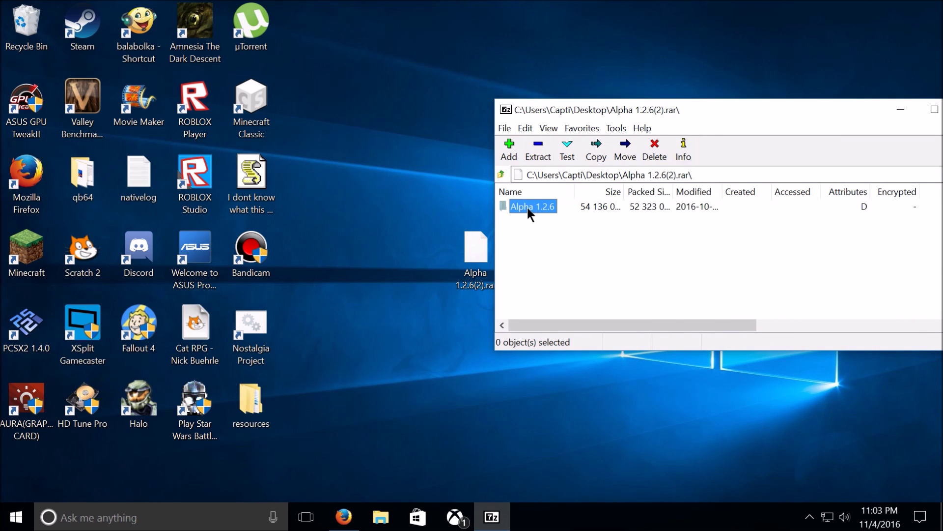
drag(531, 203, 486, 215)
drag(416, 262, 418, 260)
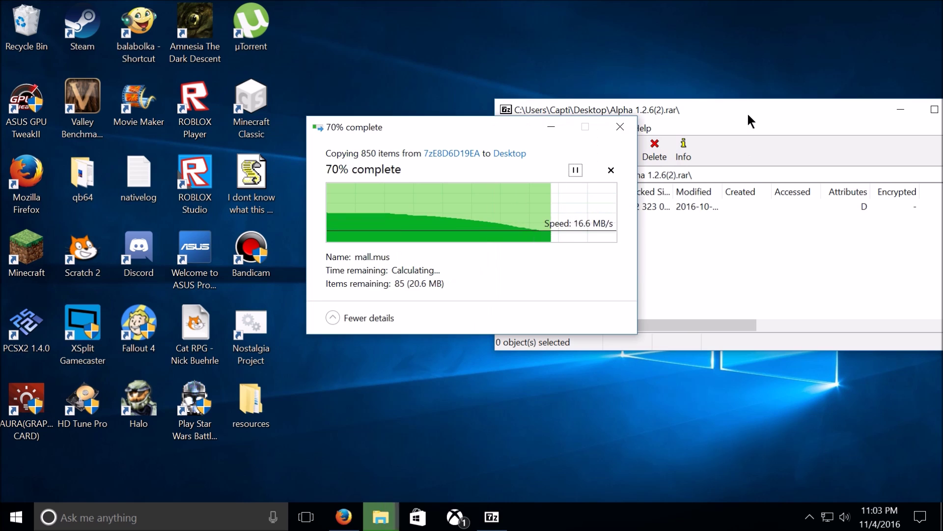
drag(745, 110, 472, 158)
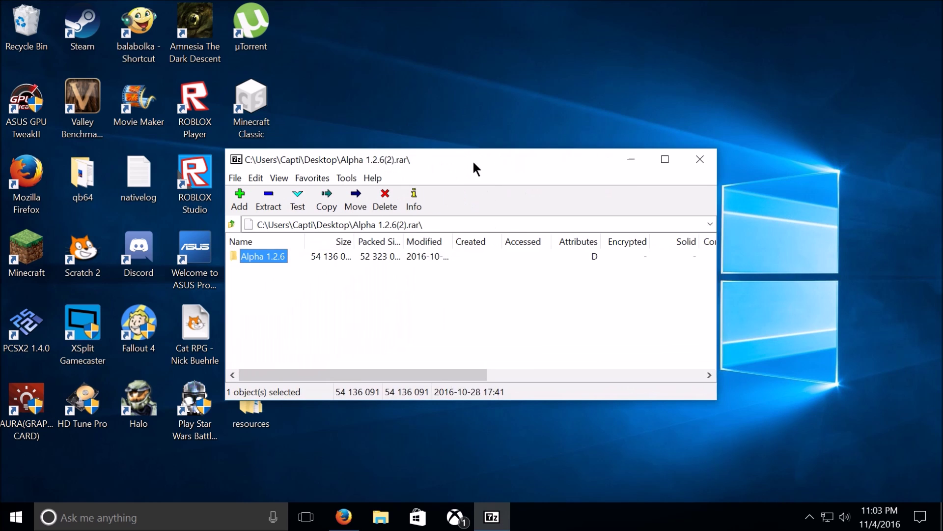
click(707, 161)
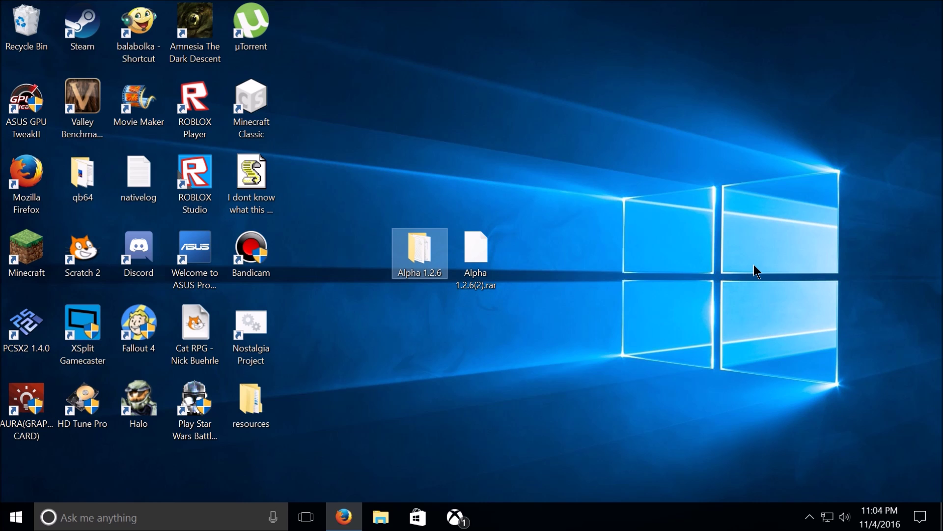
Run %appdata% from the Win+R dialog to open the Roaming folder in File Explorer
key(super+r)
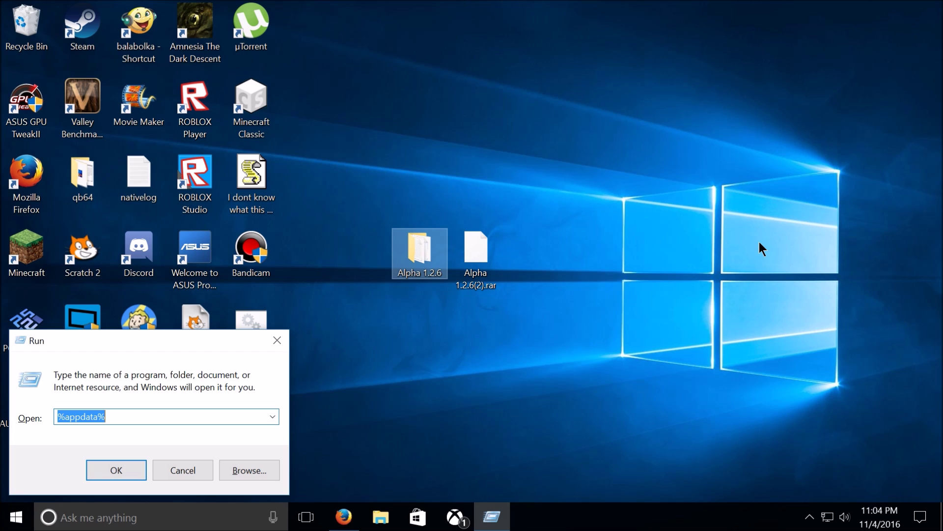
drag(244, 347, 613, 198)
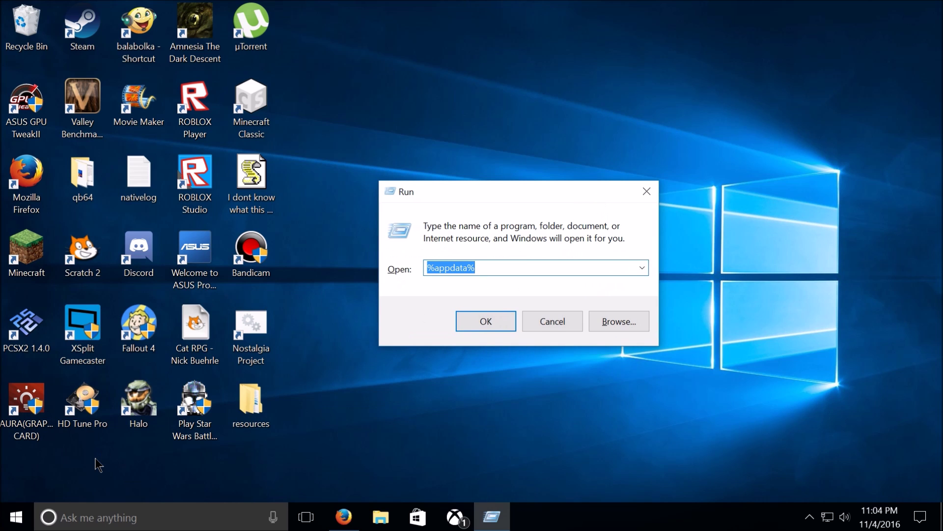
right_click(24, 518)
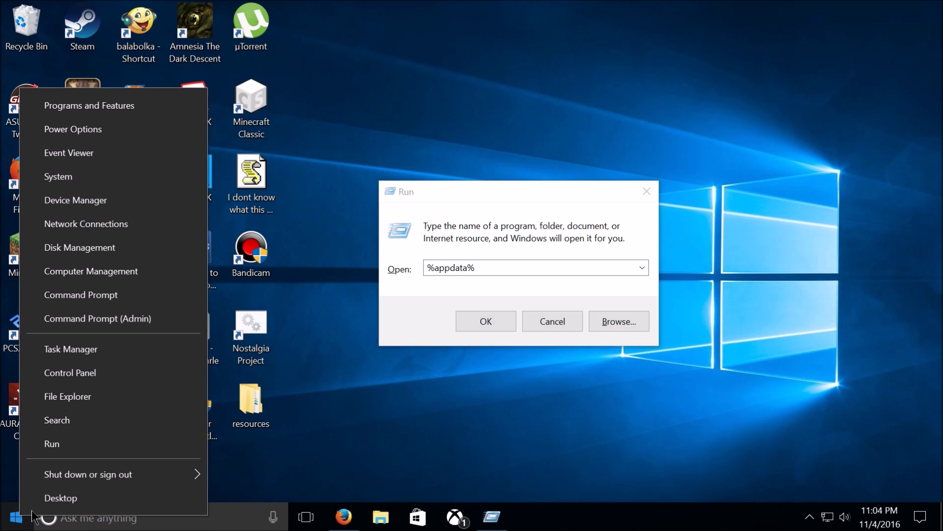
click(549, 412)
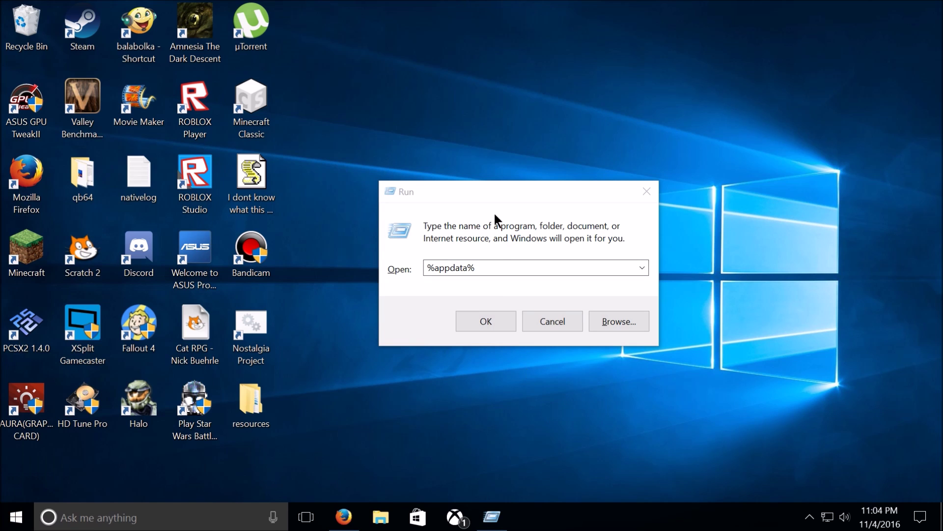
drag(494, 189, 425, 188)
click(425, 268)
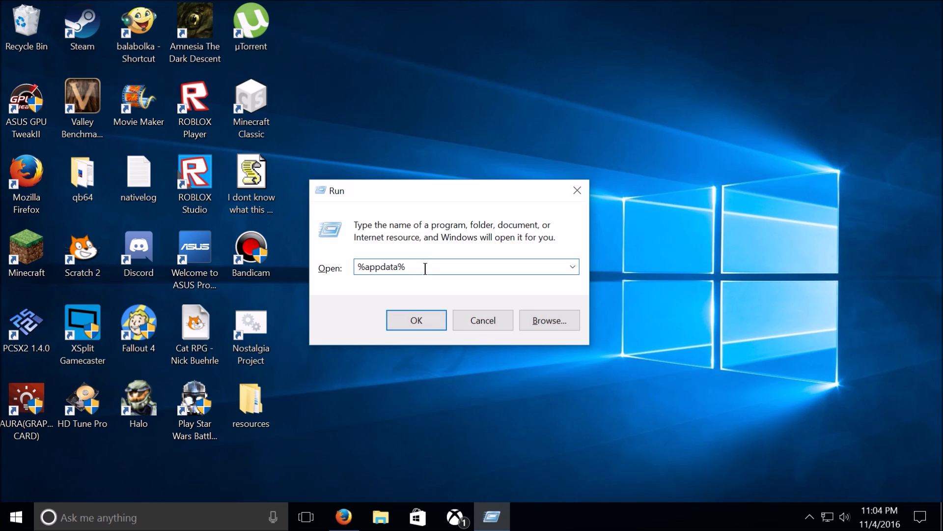
drag(413, 266, 328, 264)
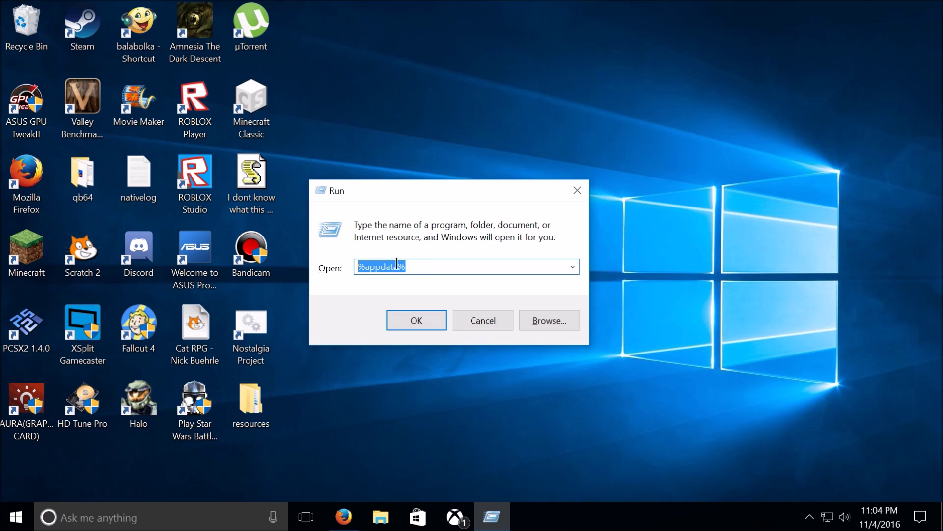
click(443, 268)
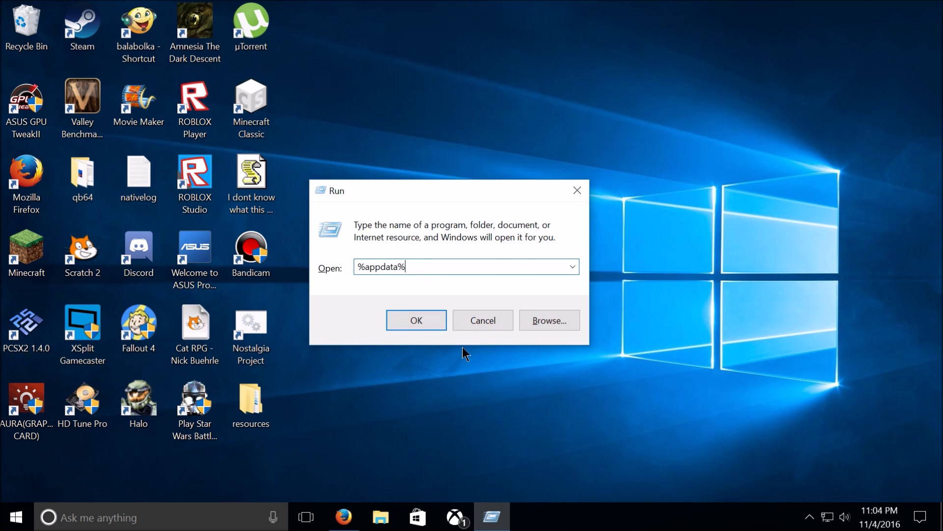
click(416, 320)
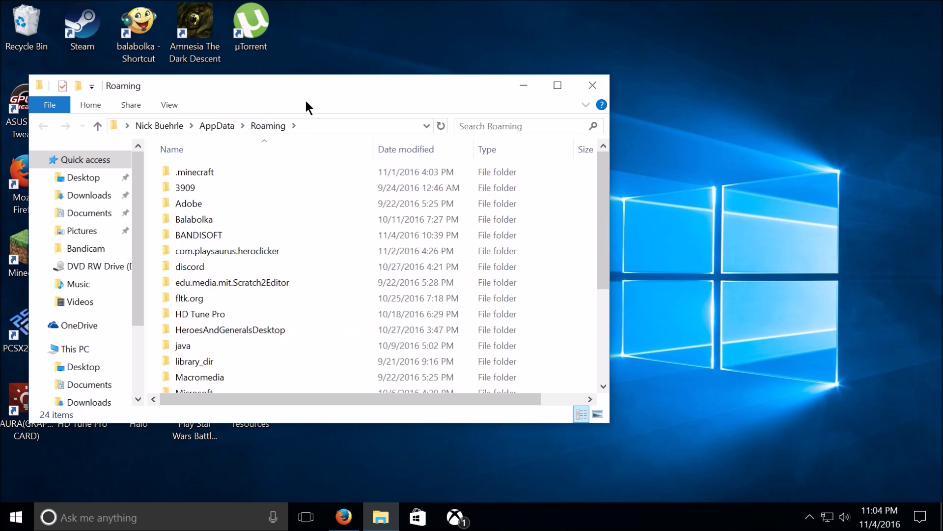
Open the .minecraft folder in Roaming and move its window aside
mouse_move(305, 103)
mouse_down()
mouse_move(380, 72)
mouse_move(493, 66)
mouse_up()
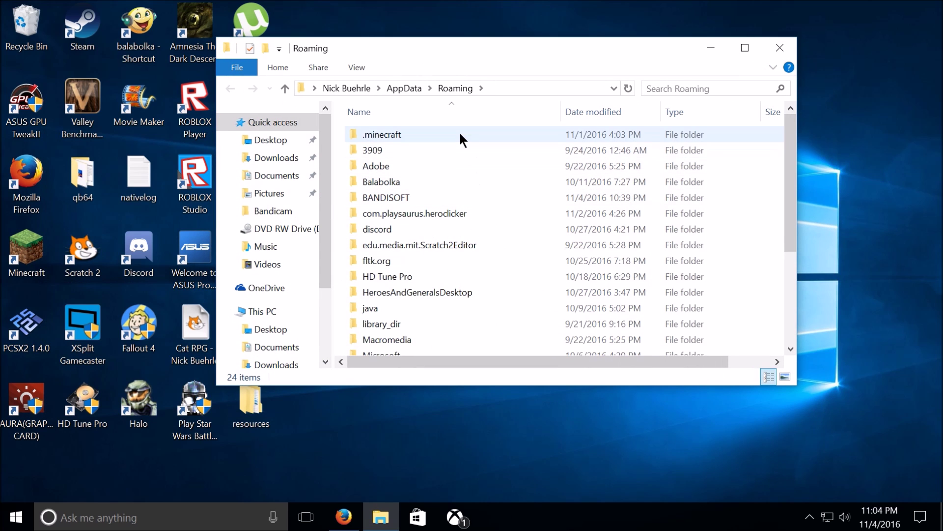
double_click(435, 129)
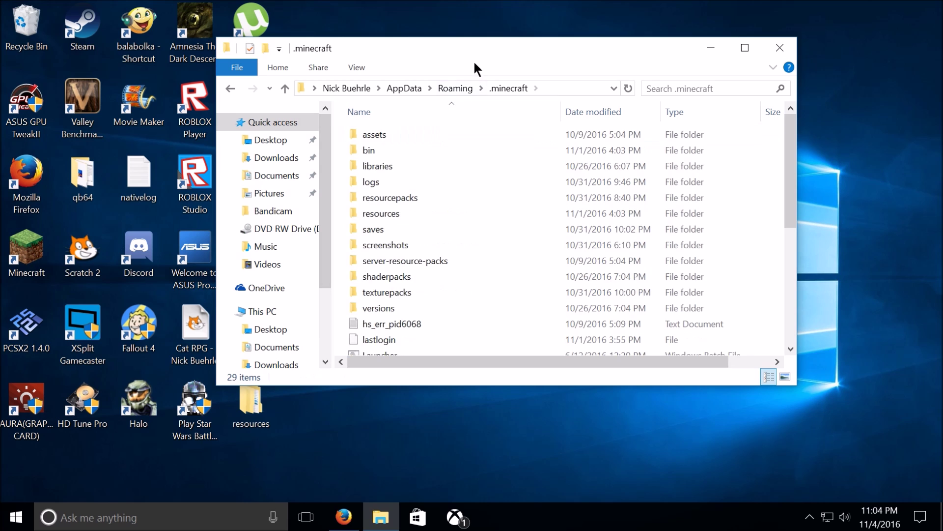
mouse_move(434, 65)
mouse_down()
mouse_move(236, 184)
mouse_move(248, 190)
mouse_move(232, 188)
mouse_move(495, 107)
mouse_up()
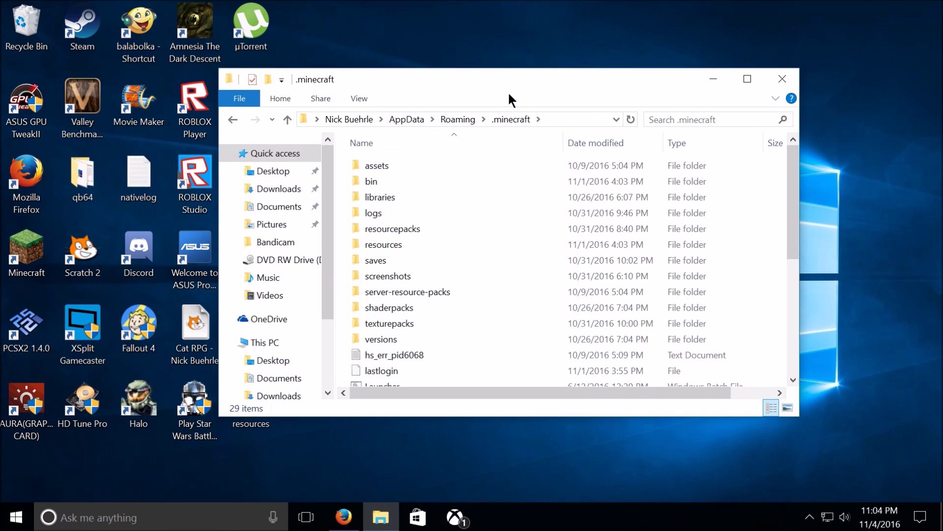
mouse_move(535, 88)
mouse_down()
mouse_move(514, 172)
mouse_move(853, 113)
mouse_move(806, 107)
mouse_up()
Open the extracted Alpha 1.2.6 folder and review its six files, including Start NostalgiaProject
double_click(420, 253)
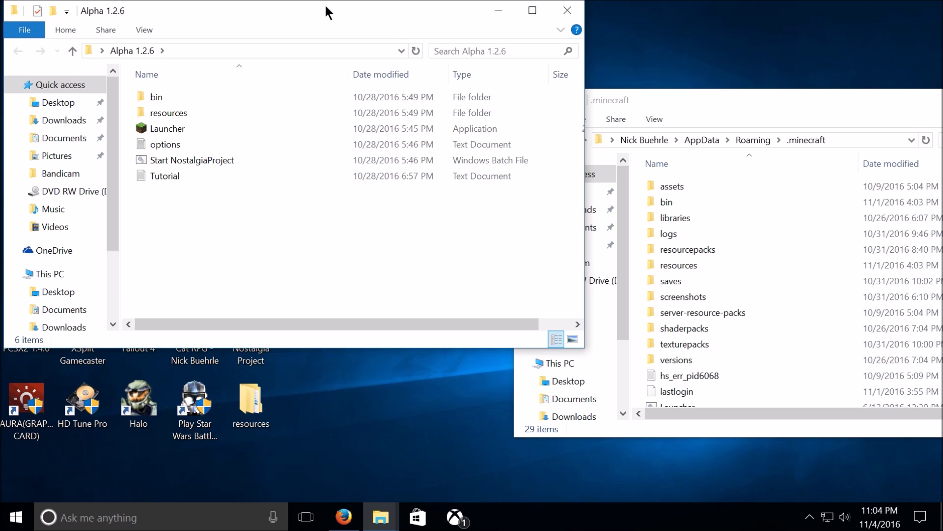
drag(328, 13, 305, 37)
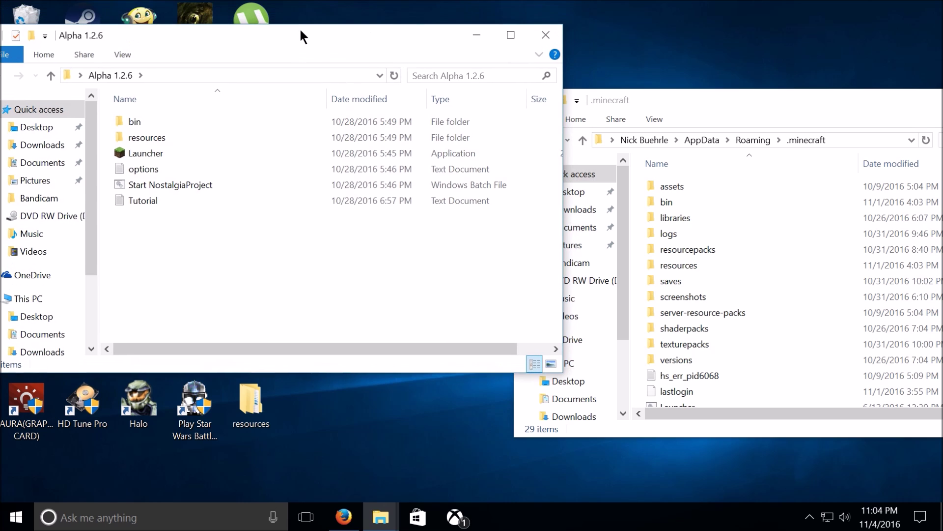
mouse_move(436, 322)
mouse_down()
mouse_move(365, 288)
mouse_move(152, 120)
mouse_move(242, 251)
mouse_move(792, 269)
mouse_move(451, 220)
mouse_move(383, 167)
mouse_up()
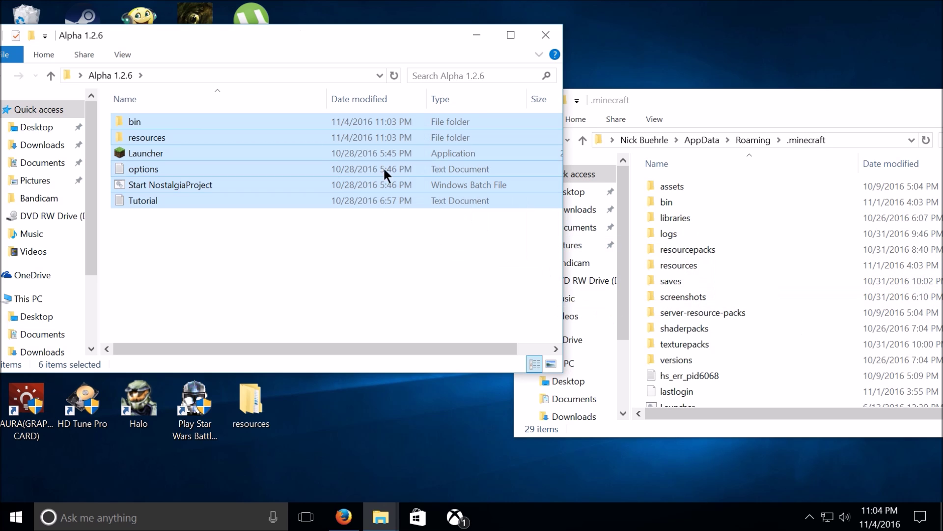
click(542, 31)
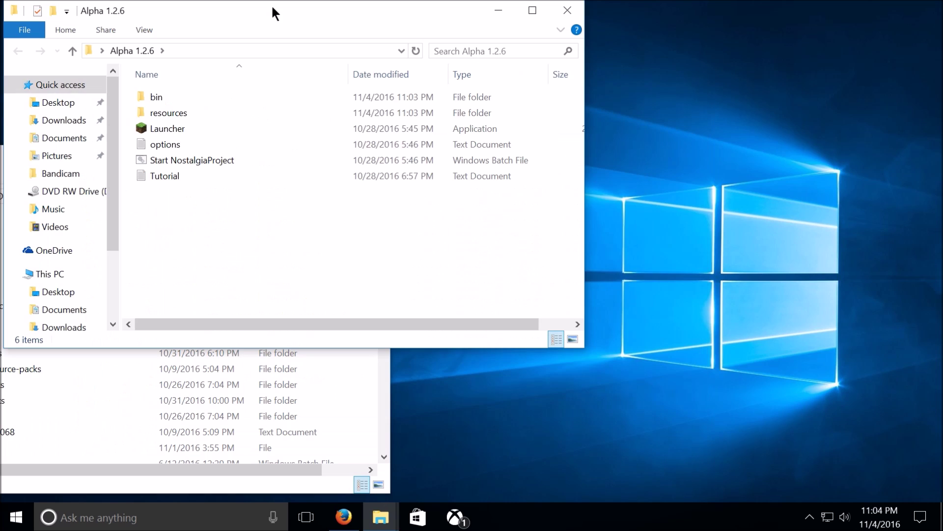
drag(273, 15, 520, 71)
drag(631, 89, 644, 105)
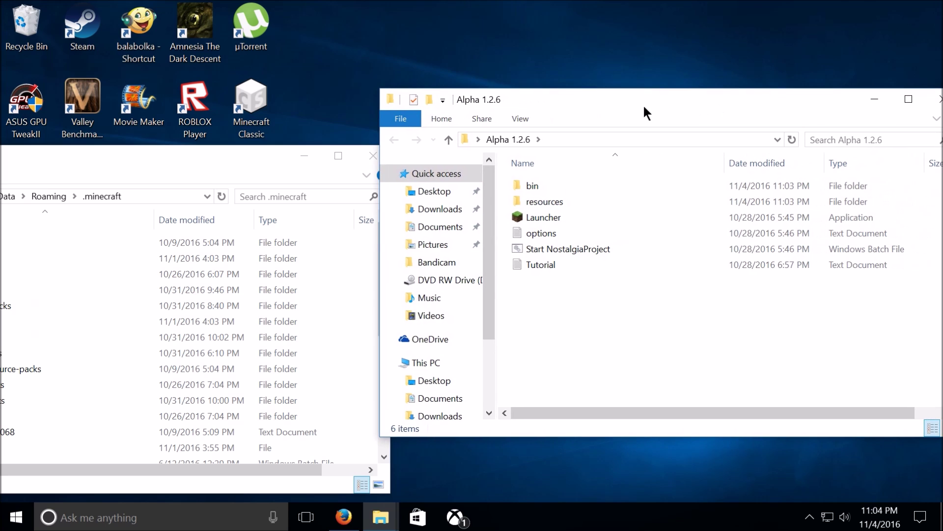
mouse_move(596, 350)
mouse_down()
mouse_move(560, 245)
mouse_move(585, 267)
mouse_up()
click(579, 251)
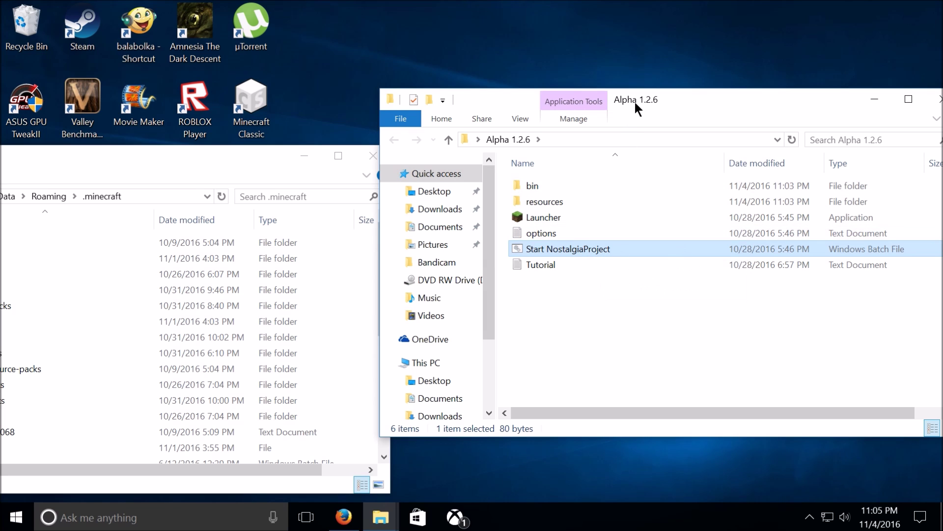
mouse_move(636, 103)
mouse_down()
mouse_move(234, 99)
mouse_move(302, 101)
mouse_up()
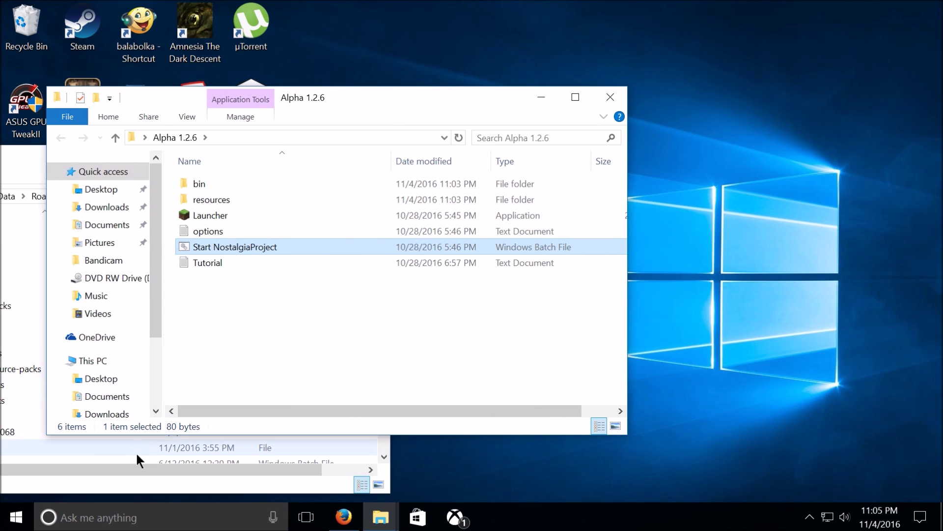
Close the Alpha 1.2.6 and .minecraft Explorer windows
click(609, 100)
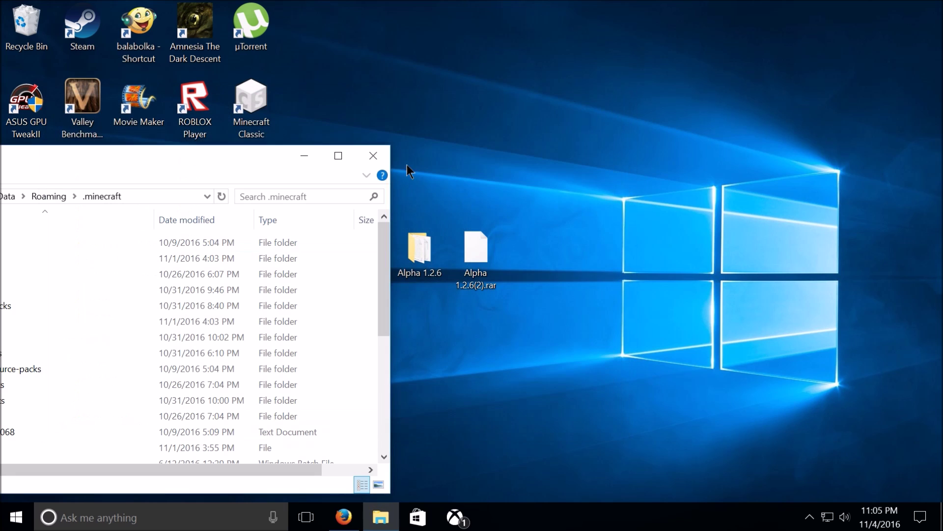
drag(241, 154, 417, 142)
click(548, 143)
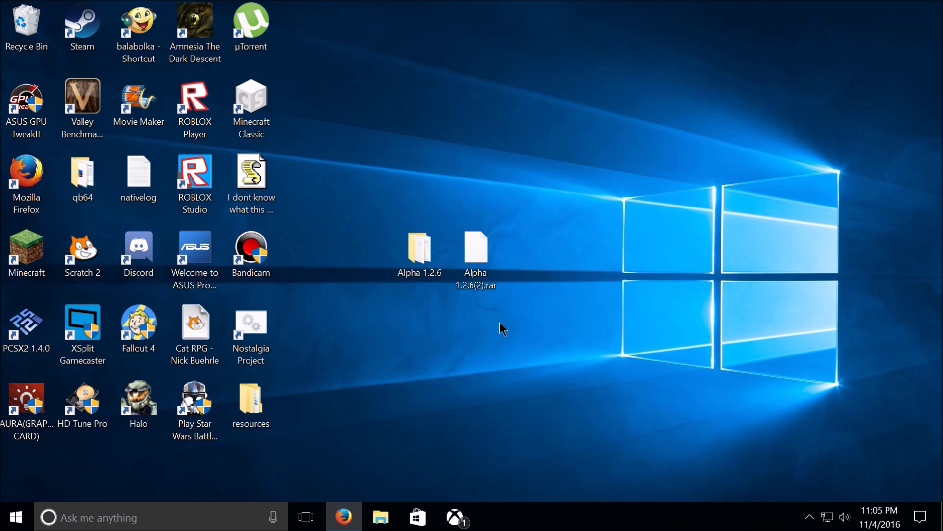
Launch Nostalgia Project, log in with the saved account, then choose Play Offline when minecraft.net is unreachable
double_click(243, 331)
mouse_move(498, 138)
mouse_down()
mouse_move(565, 139)
mouse_move(511, 153)
mouse_up()
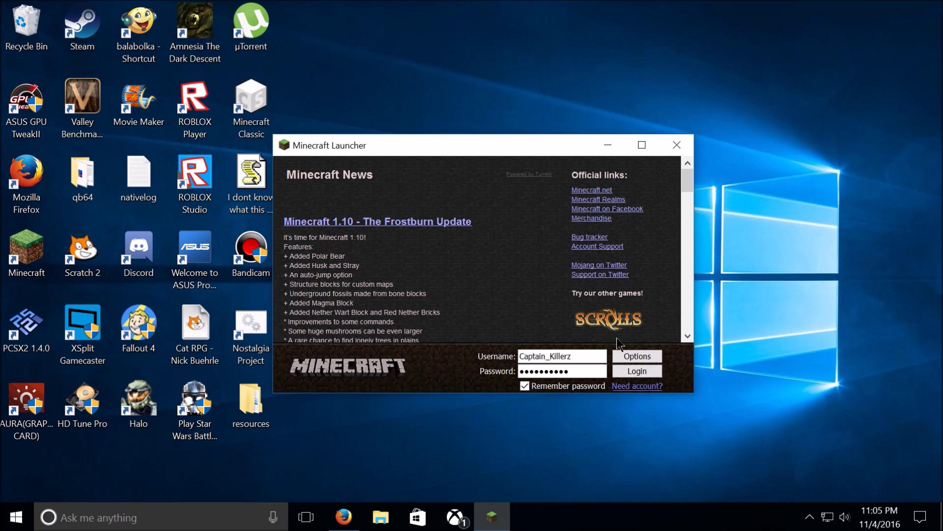
drag(578, 359, 550, 358)
double_click(566, 355)
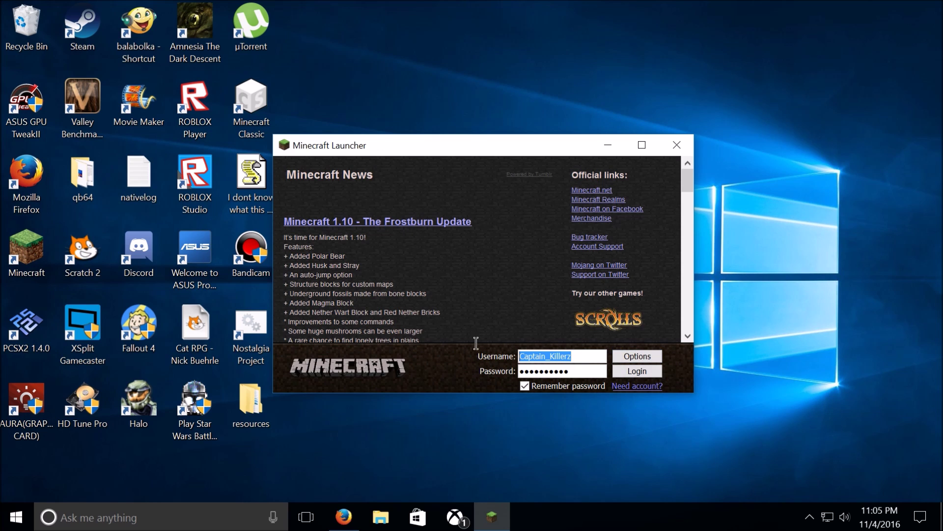
click(578, 354)
drag(583, 373, 486, 378)
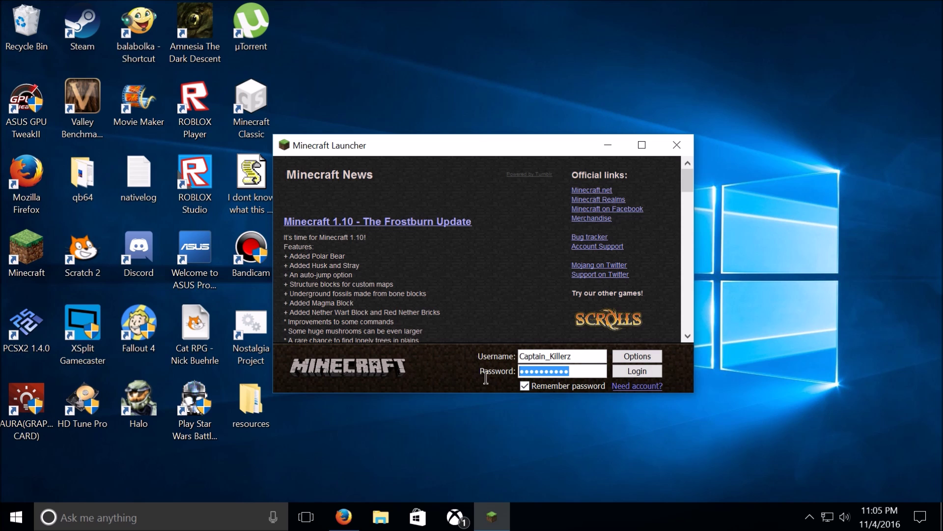
click(578, 372)
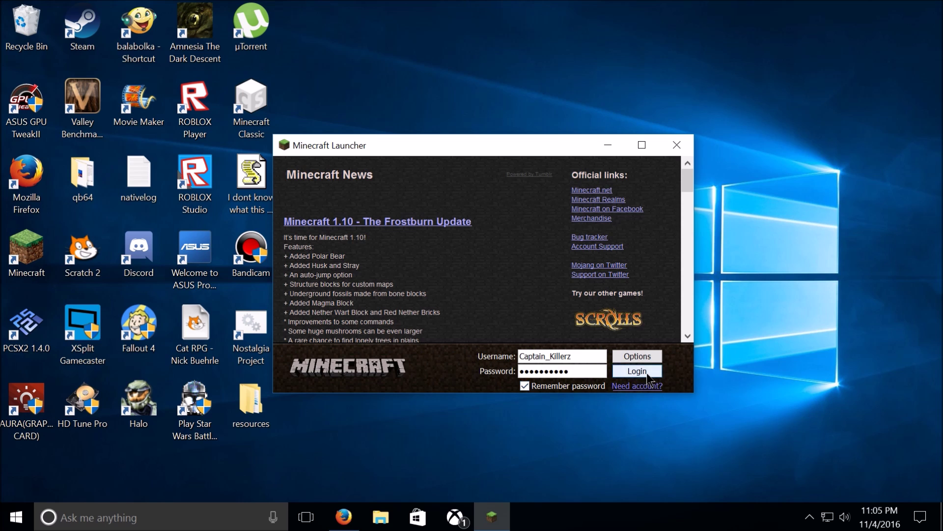
click(646, 373)
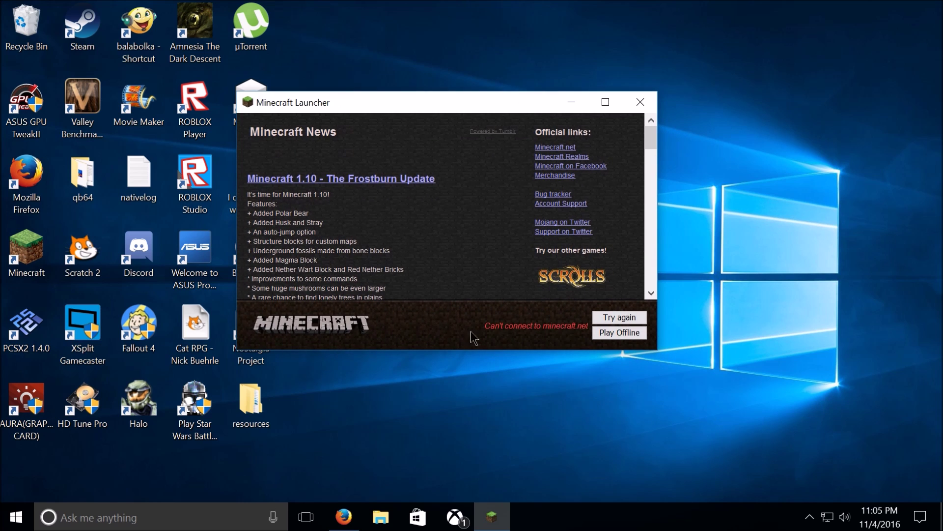
click(620, 332)
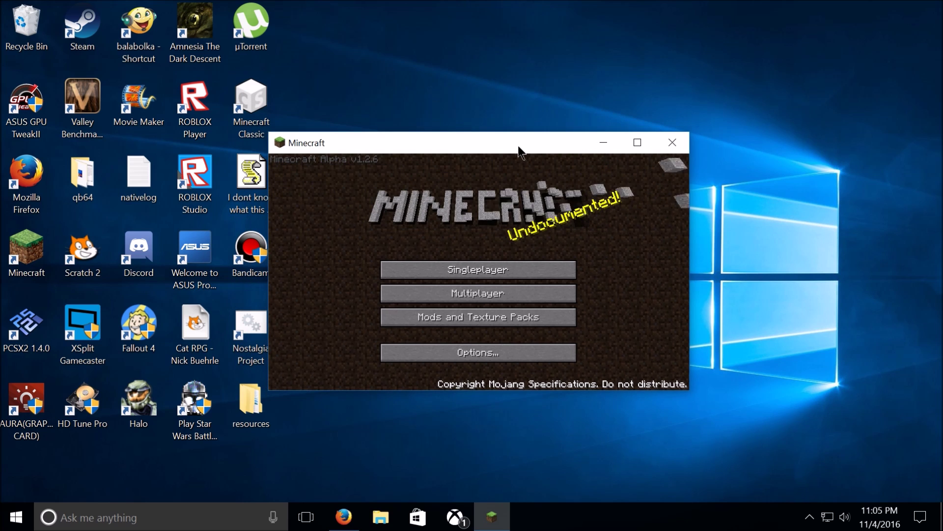
Maximize Minecraft and connect to nostalgiaproject.fluctis.com from the Multiplayer screen
double_click(438, 141)
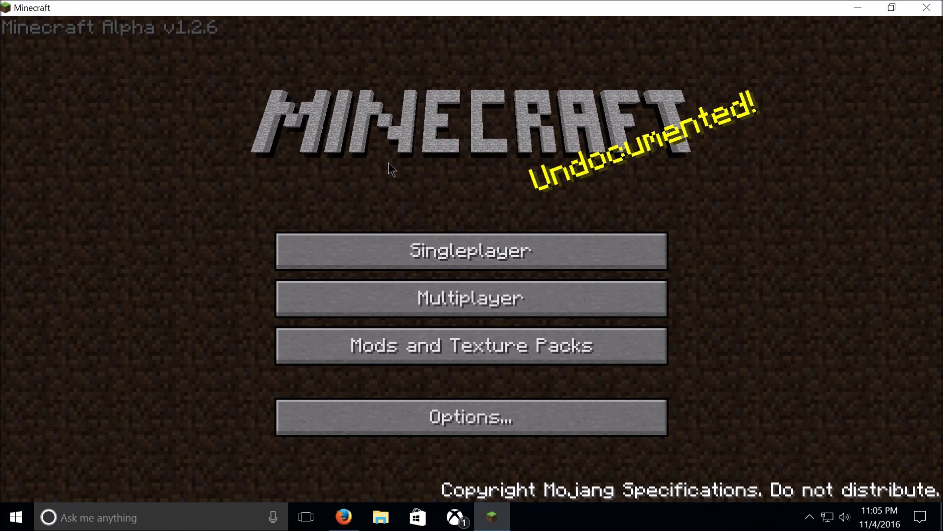
click(497, 301)
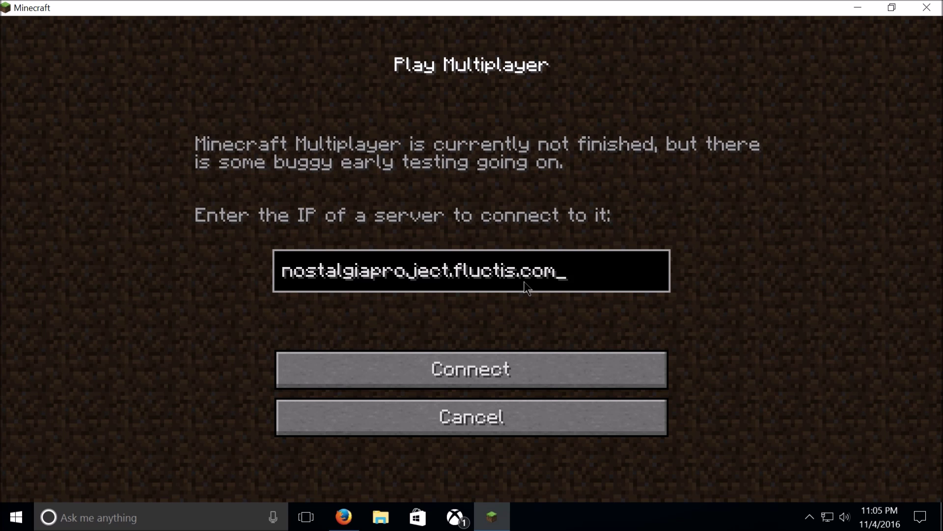
click(581, 375)
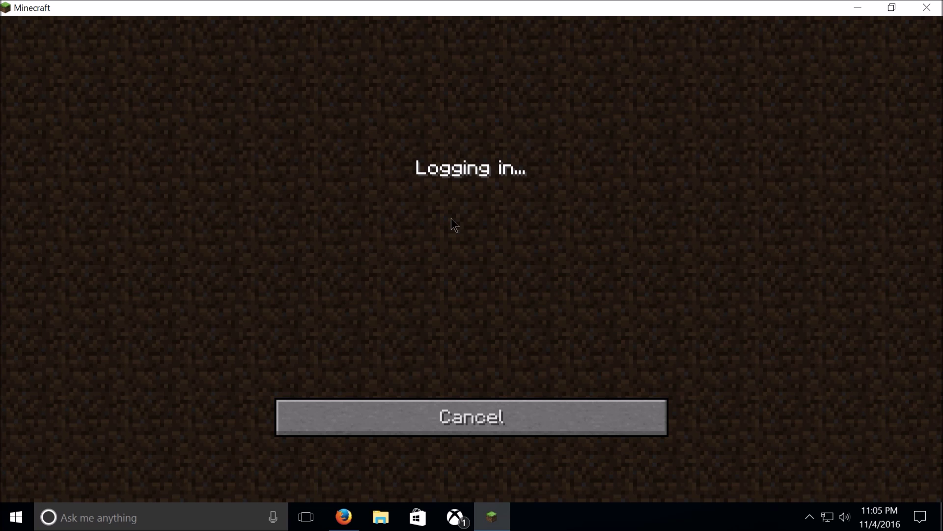
Cancel the server login to return to the Minecraft title menu
click(363, 418)
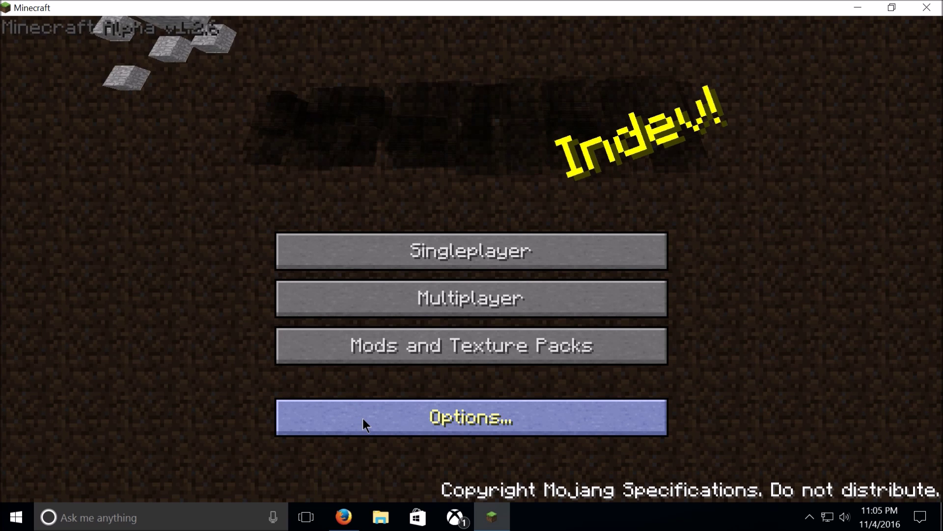